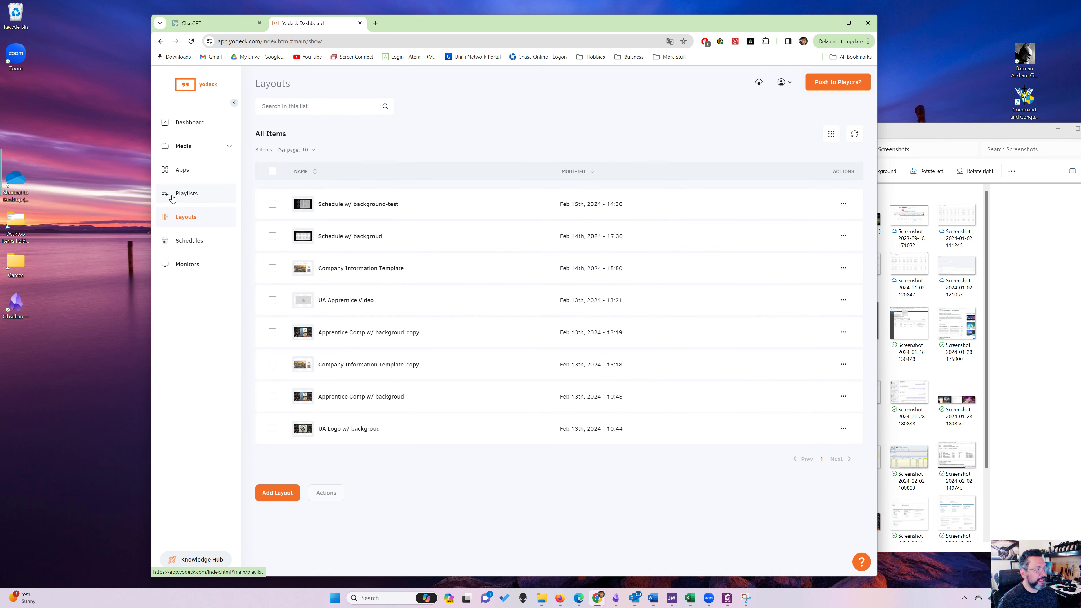
# Open the Library - Lobby Screen Playlist and examine its media sequence and the available library items.
pyautogui.click(172, 198)
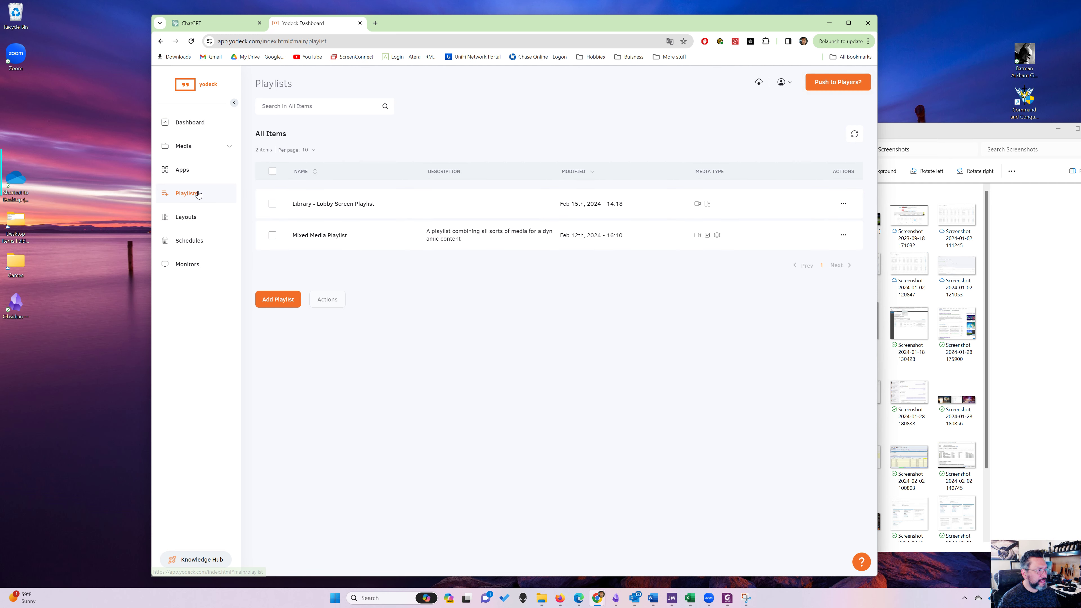
pyautogui.click(336, 205)
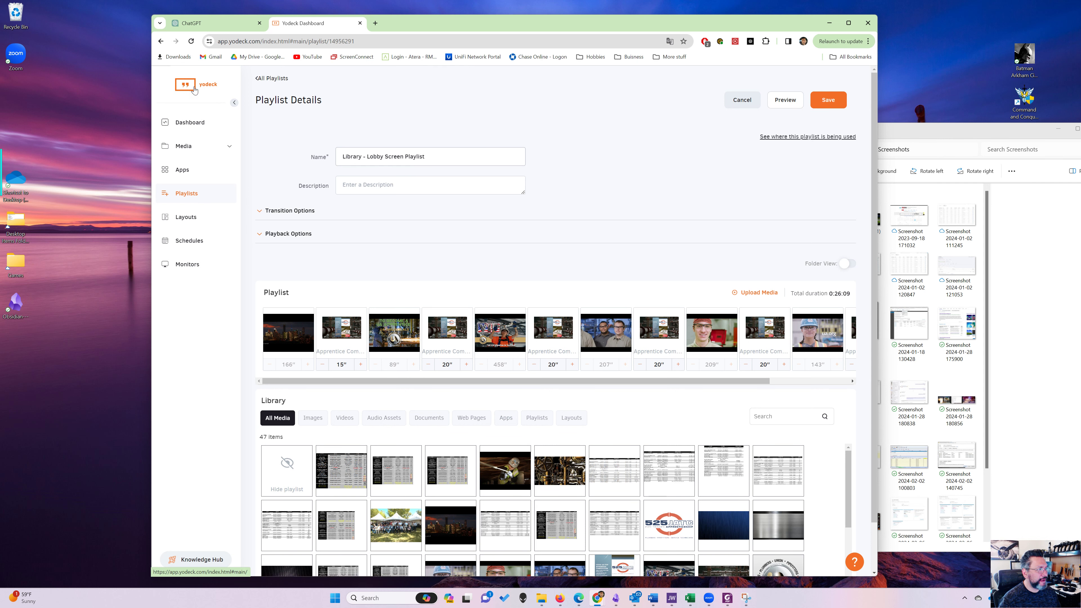
pyautogui.click(160, 41)
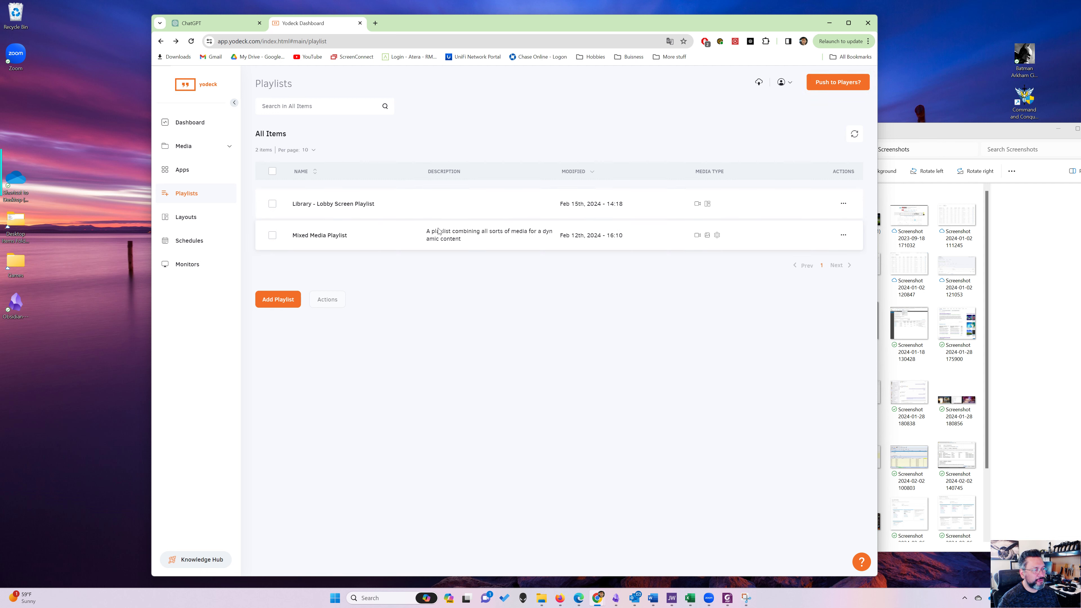
pyautogui.click(340, 205)
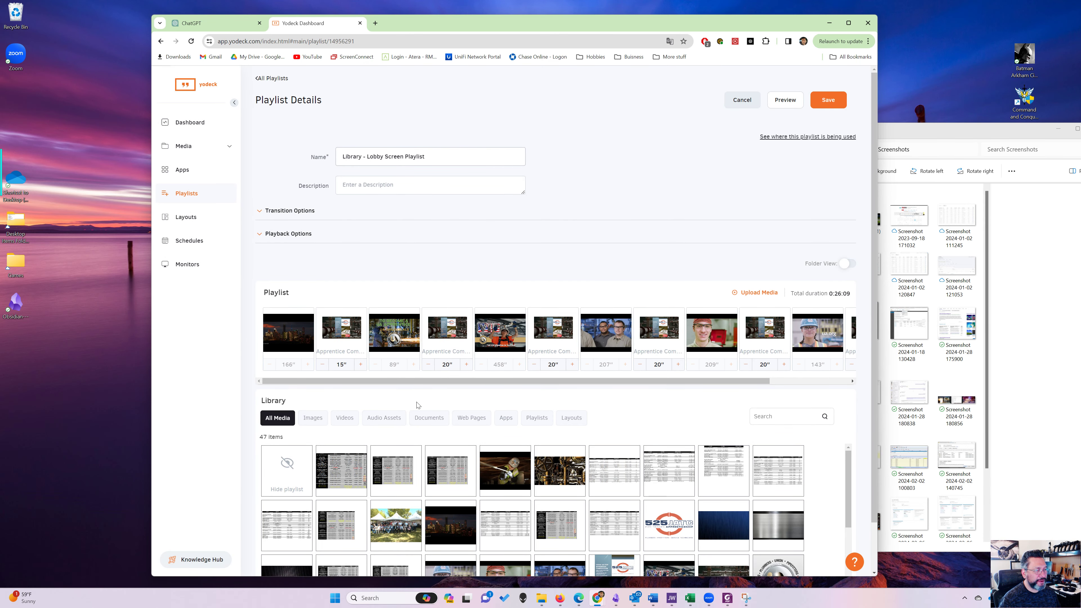
pyautogui.scroll(-1, 426, 409)
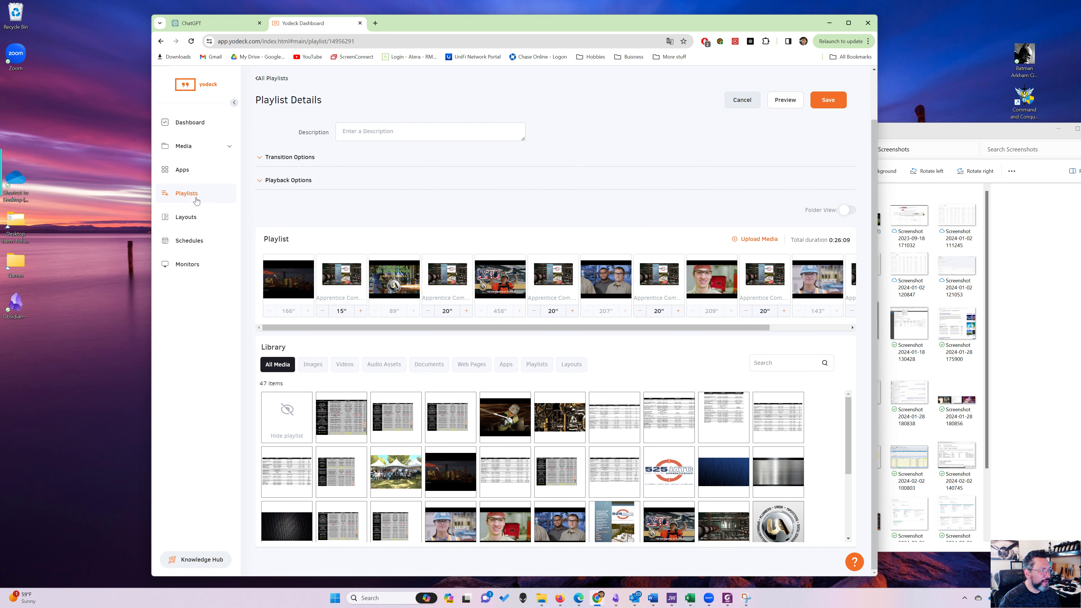
# Examine the images and then the videos stored in the media library.
pyautogui.click(183, 144)
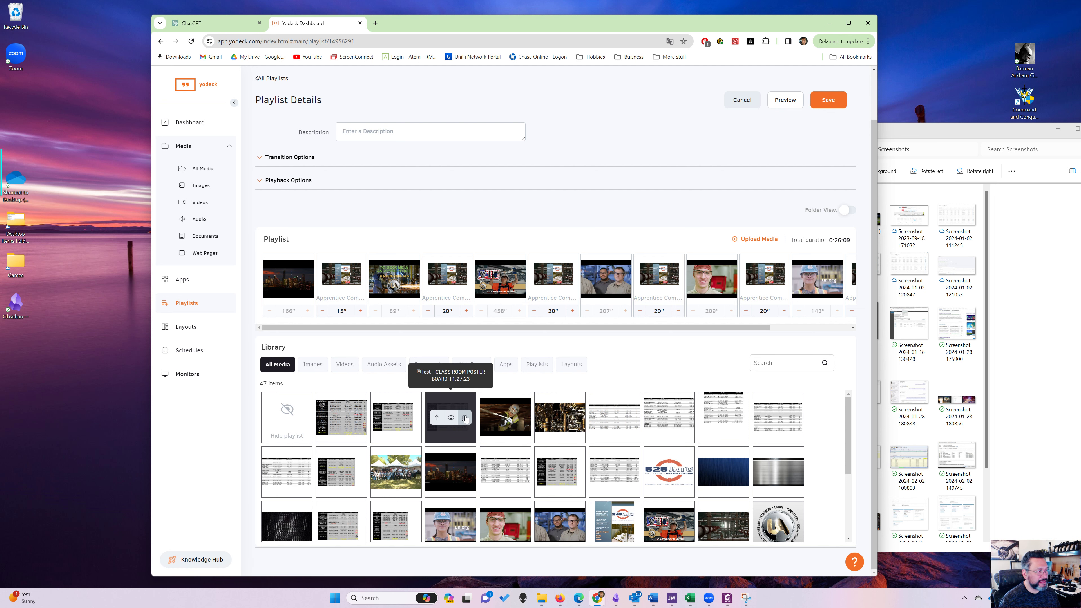
pyautogui.click(200, 187)
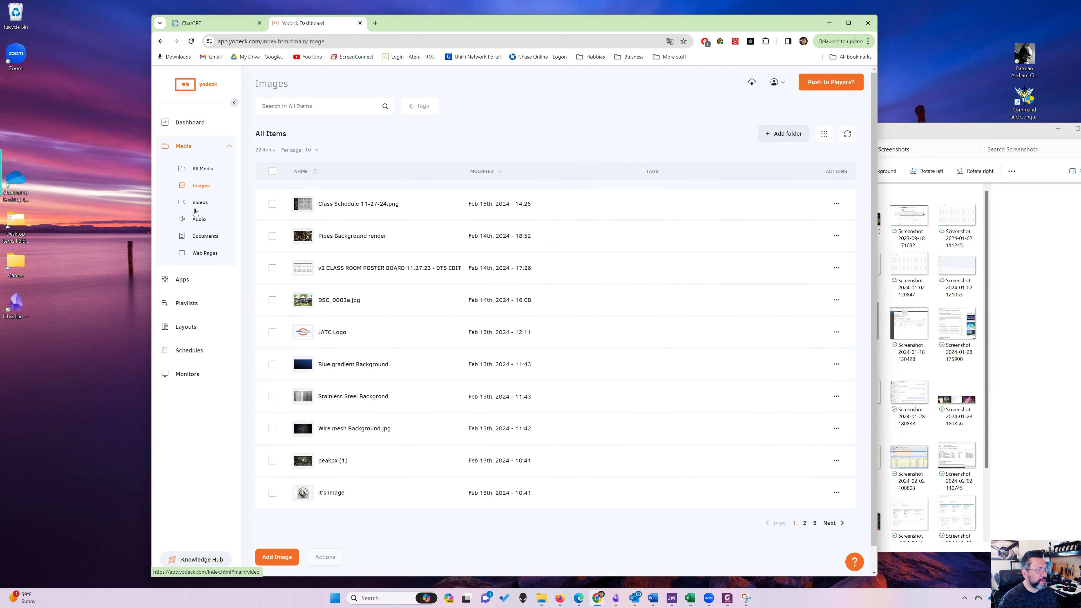
pyautogui.click(200, 206)
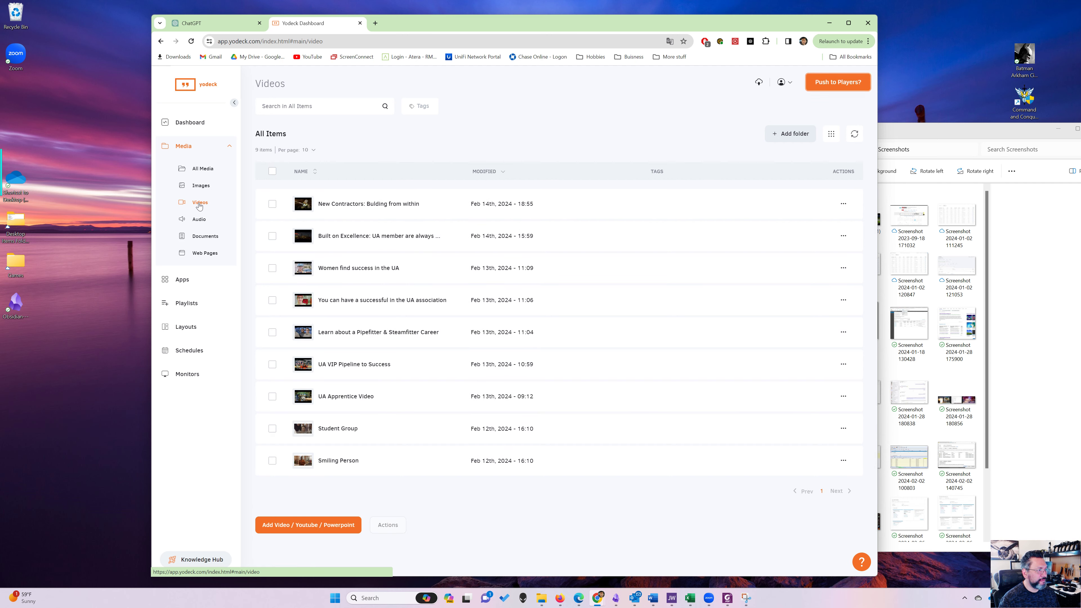
# Check the YouTube option for adding a video, and leave the dialog without uploading anything.
pyautogui.click(301, 526)
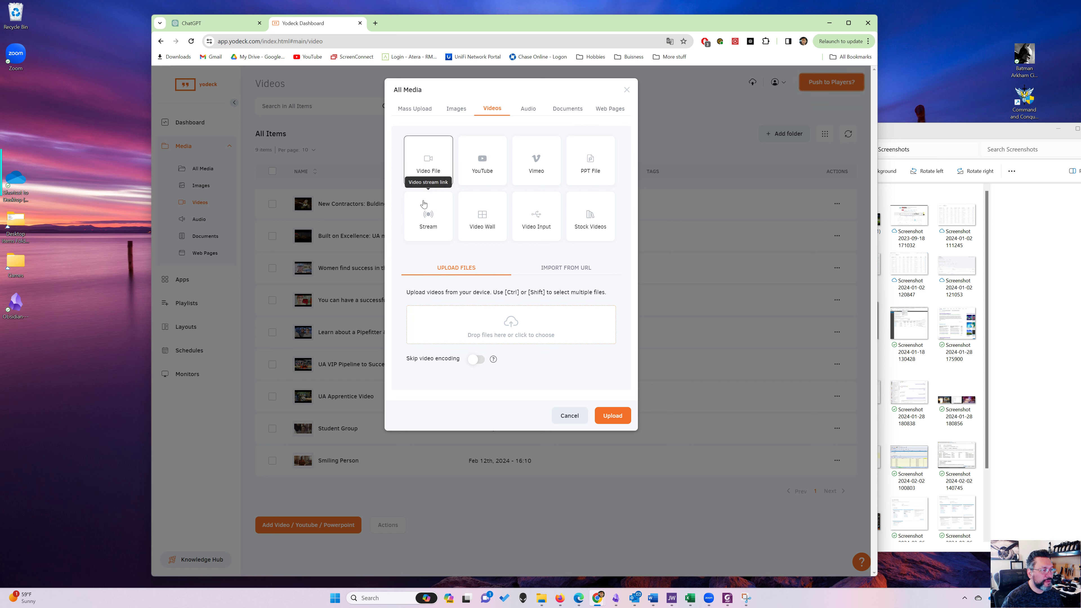
pyautogui.click(489, 182)
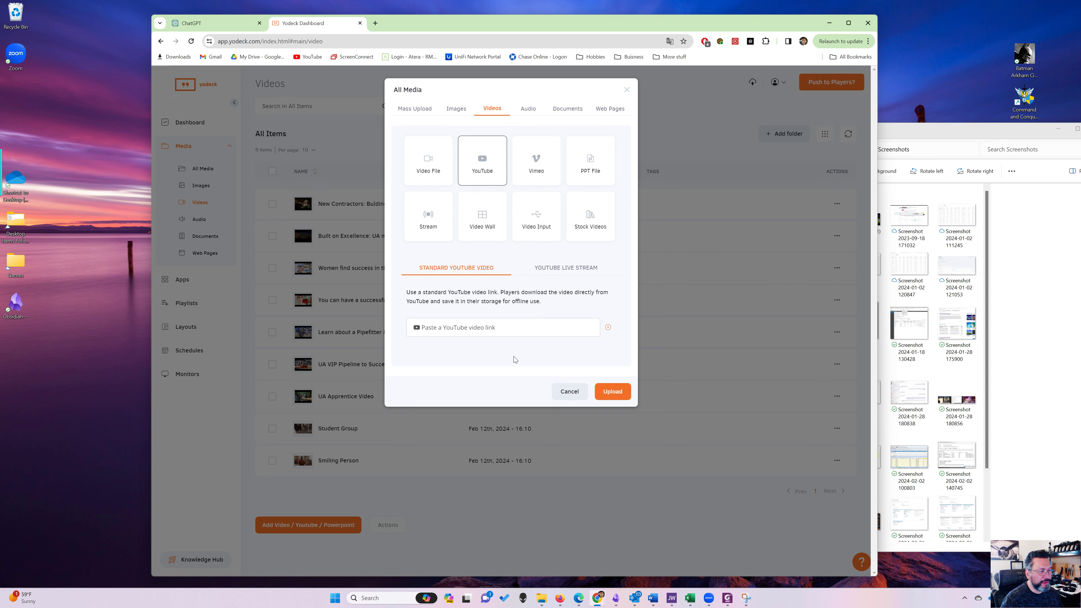
pyautogui.click(569, 392)
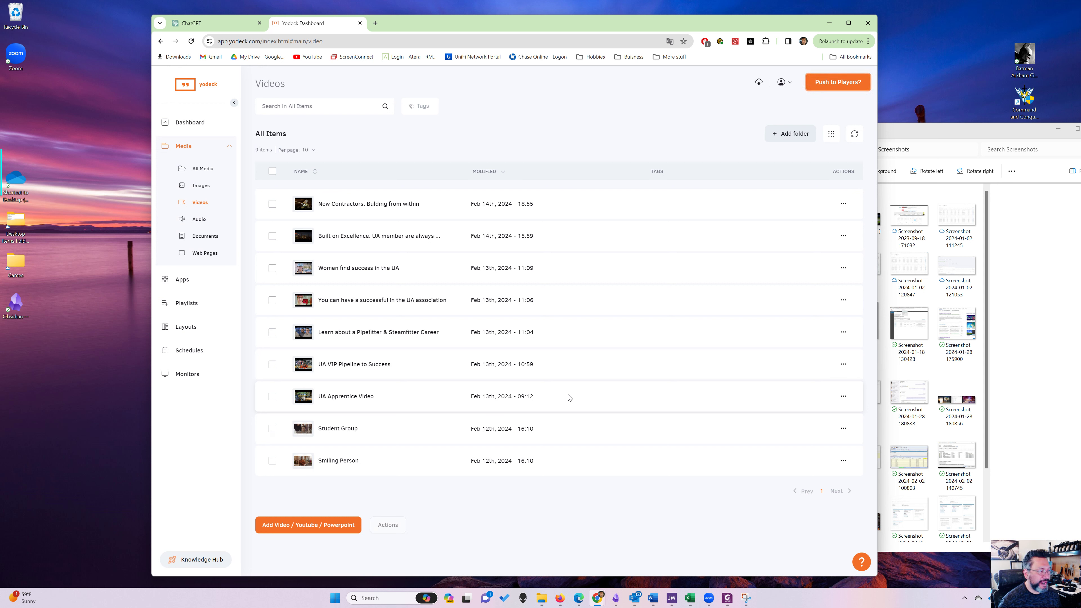
# Return to the details of the Library - Lobby Screen Playlist.
pyautogui.click(186, 302)
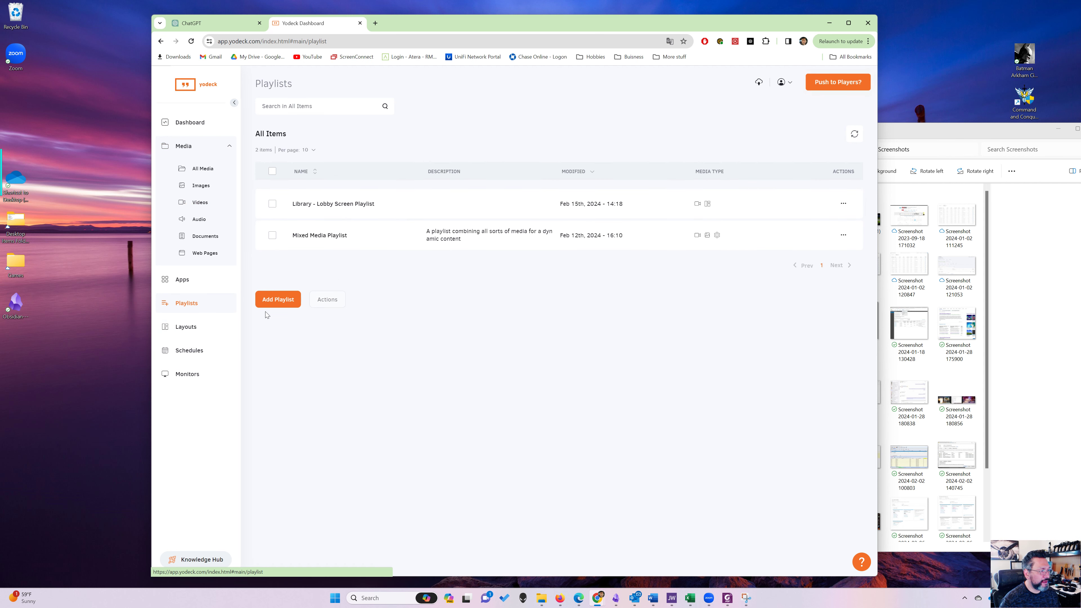
pyautogui.click(345, 203)
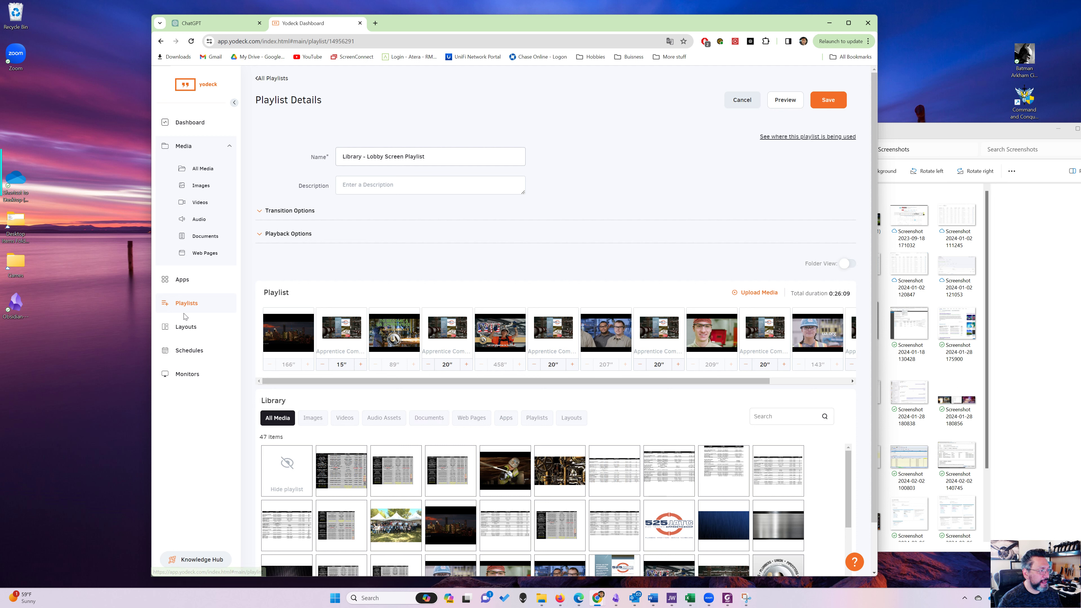
# Open the Schedule w/ background-test layout and delete the class schedule image from its canvas.
pyautogui.click(190, 328)
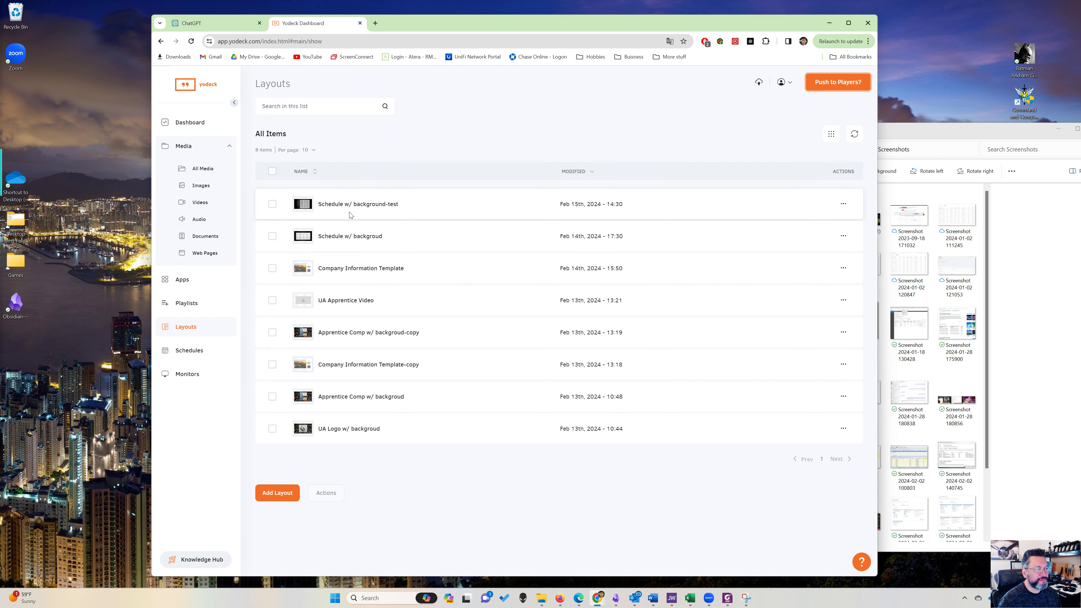
pyautogui.click(330, 204)
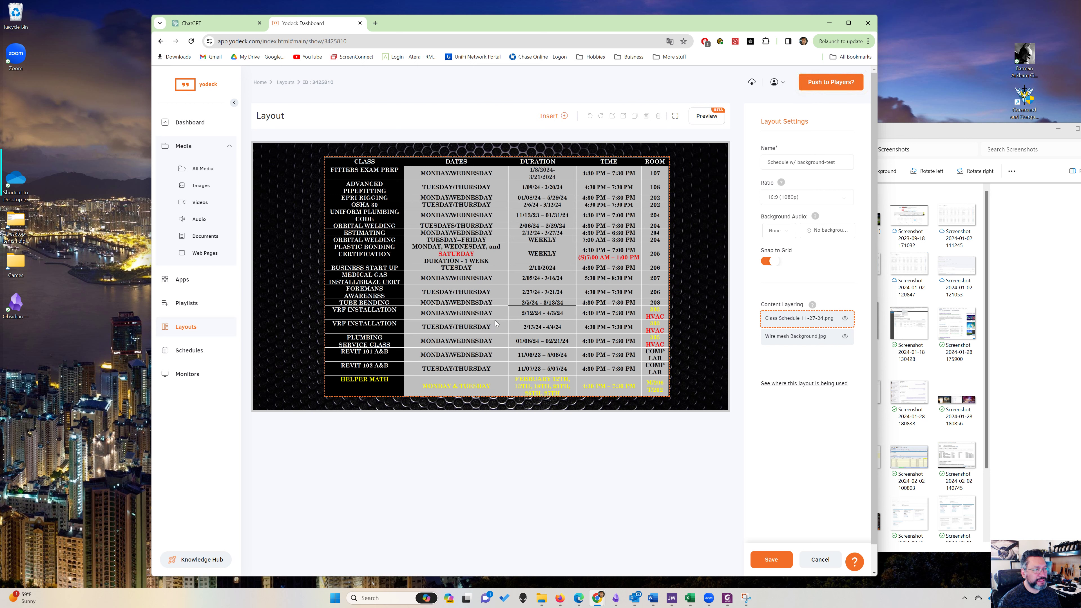
pyautogui.click(485, 276)
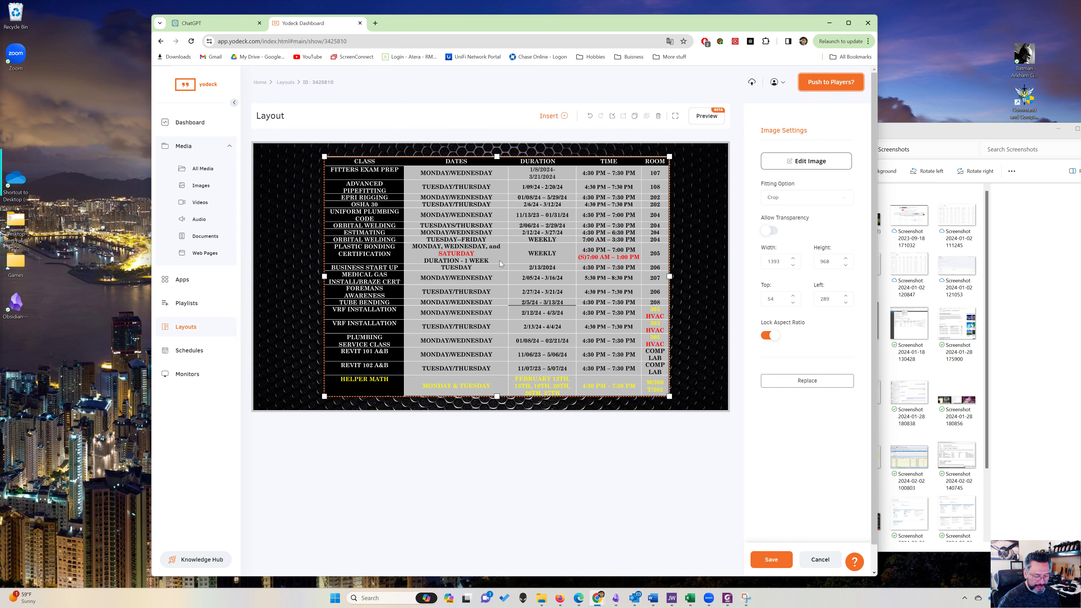
pyautogui.press('Delete')
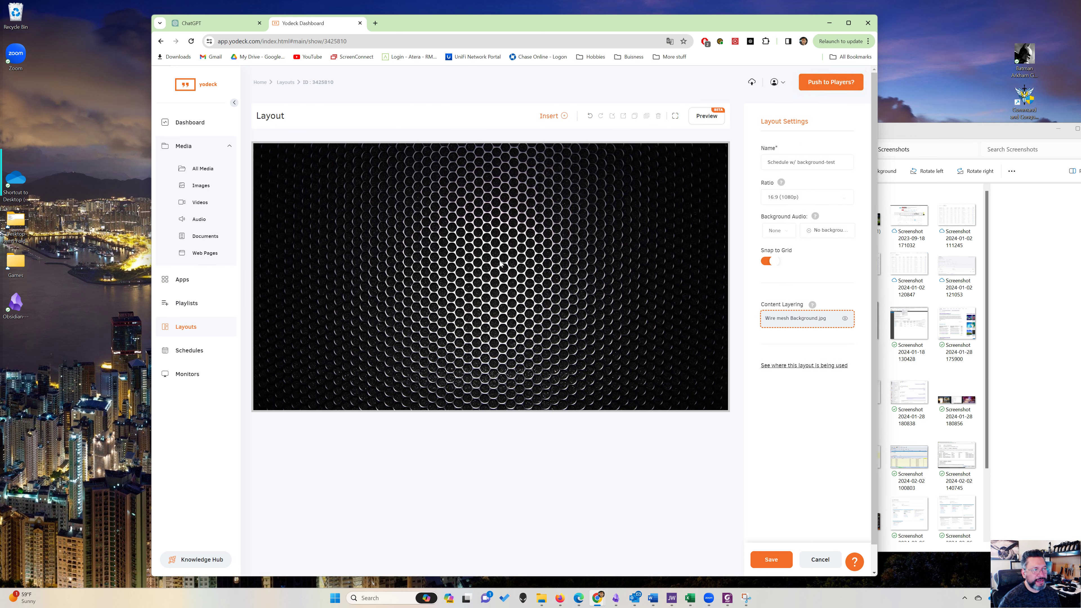
# Start inserting a Word document into the layout and switch to the Downloads folder in File Explorer.
pyautogui.click(554, 117)
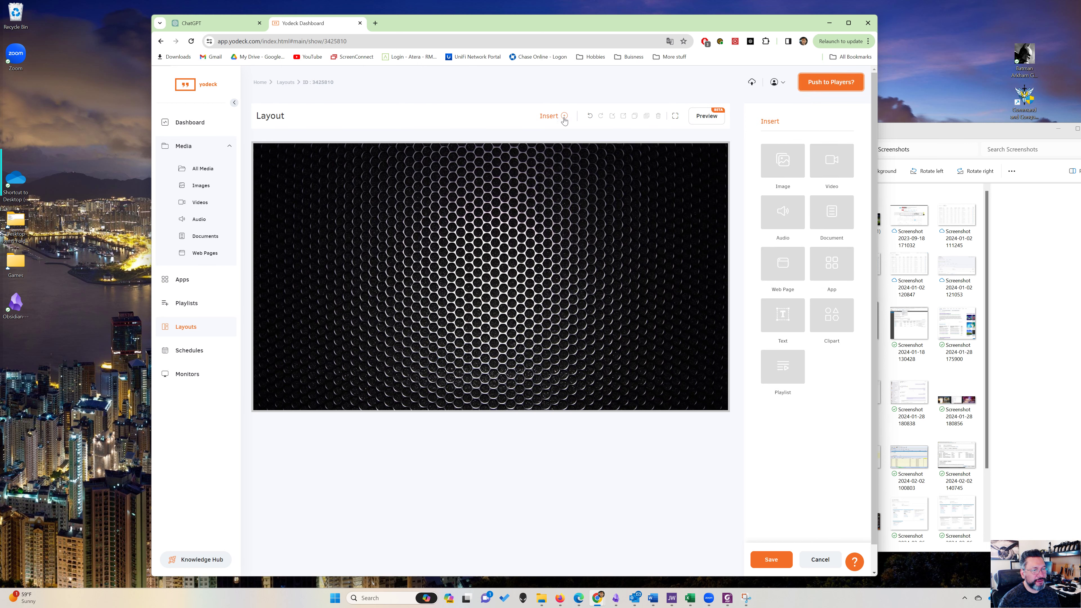
pyautogui.click(832, 218)
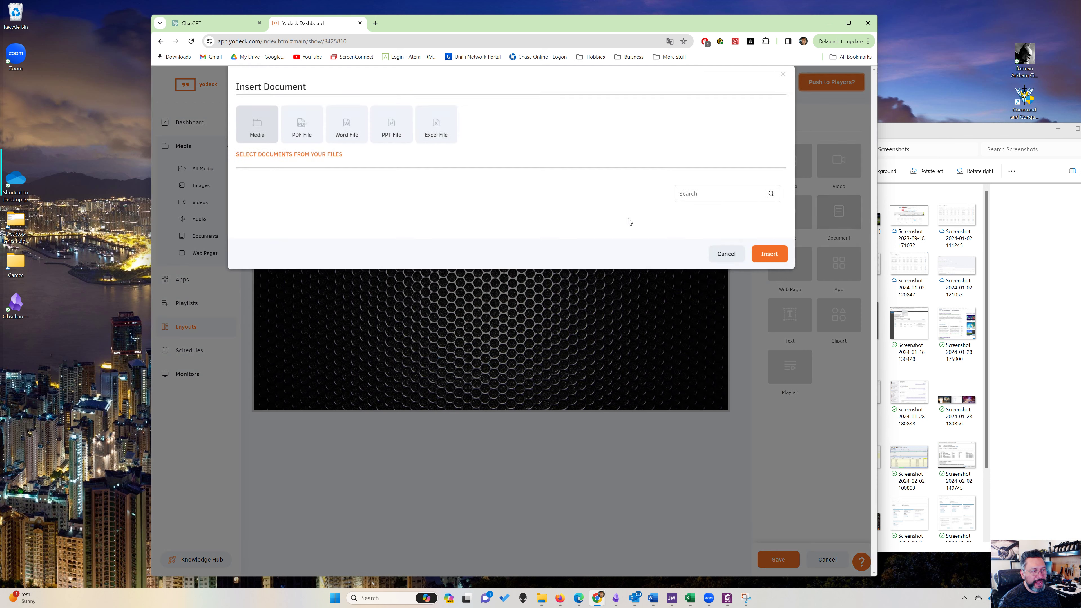
pyautogui.click(351, 149)
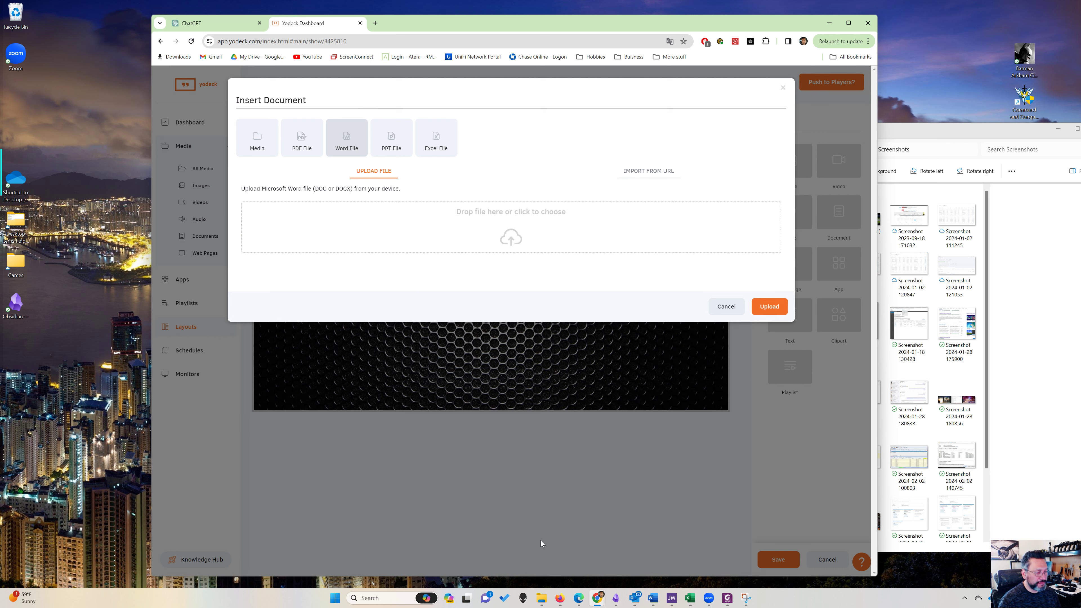
pyautogui.moveTo(541, 598)
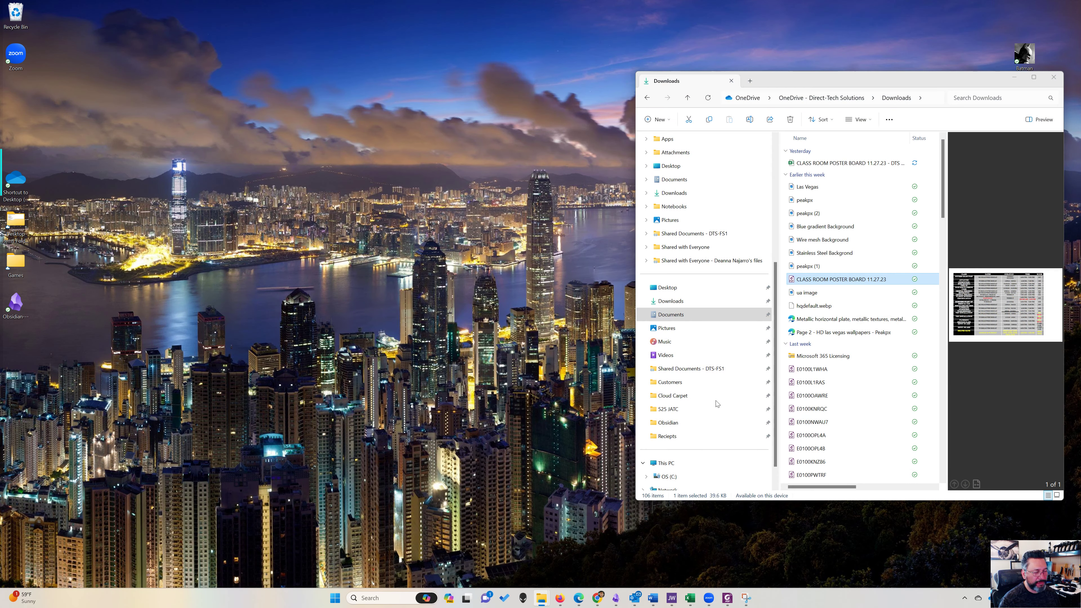
pyautogui.click(465, 556)
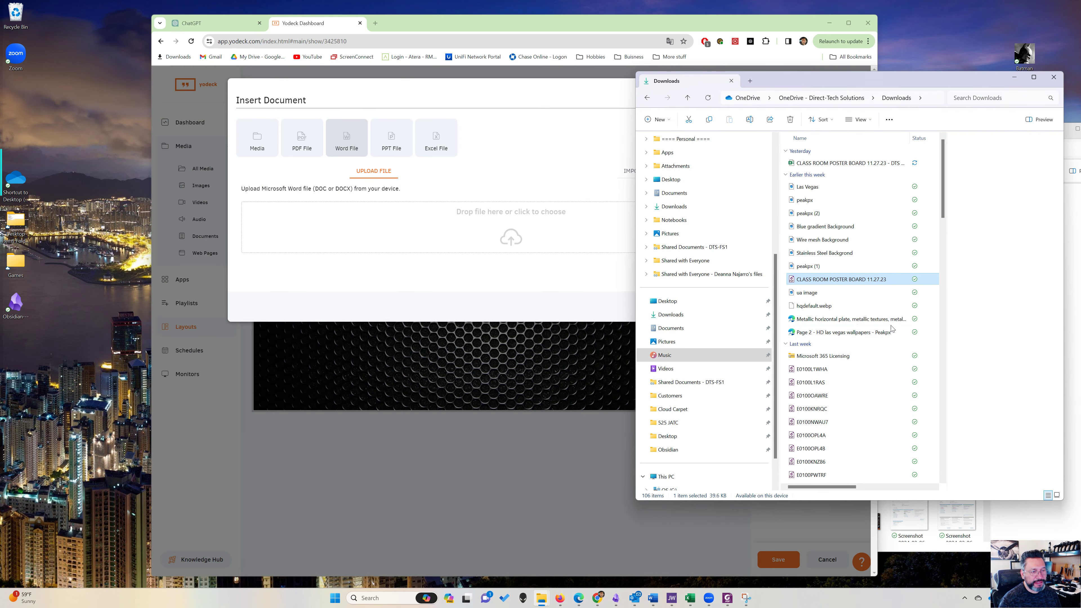
# Look through the Downloads folder for a document suitable for uploading to the layout.
pyautogui.scroll(-5, 830, 281)
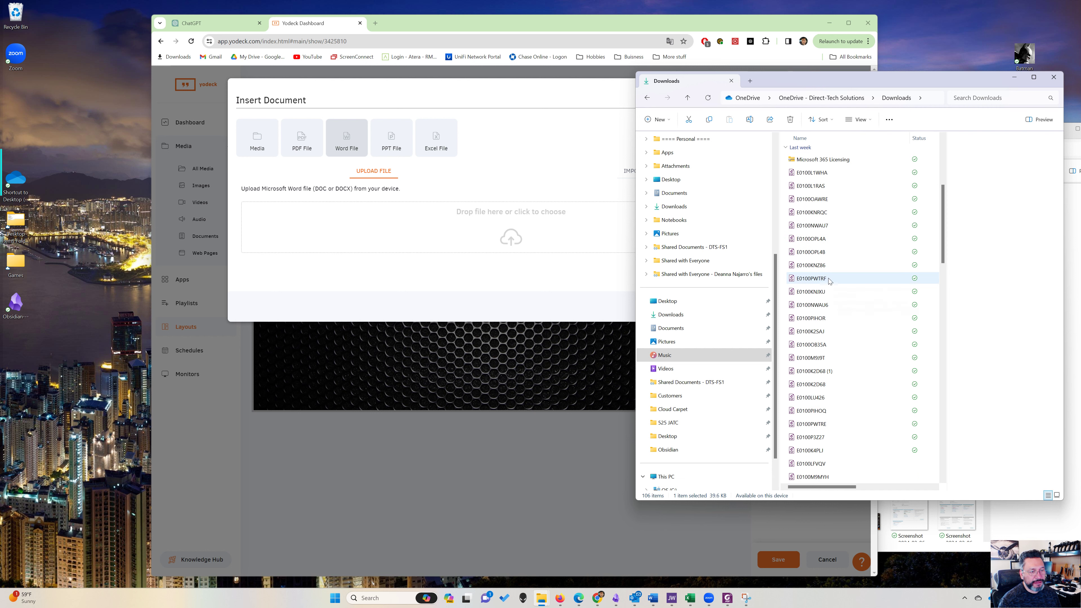
pyautogui.scroll(-10, 830, 281)
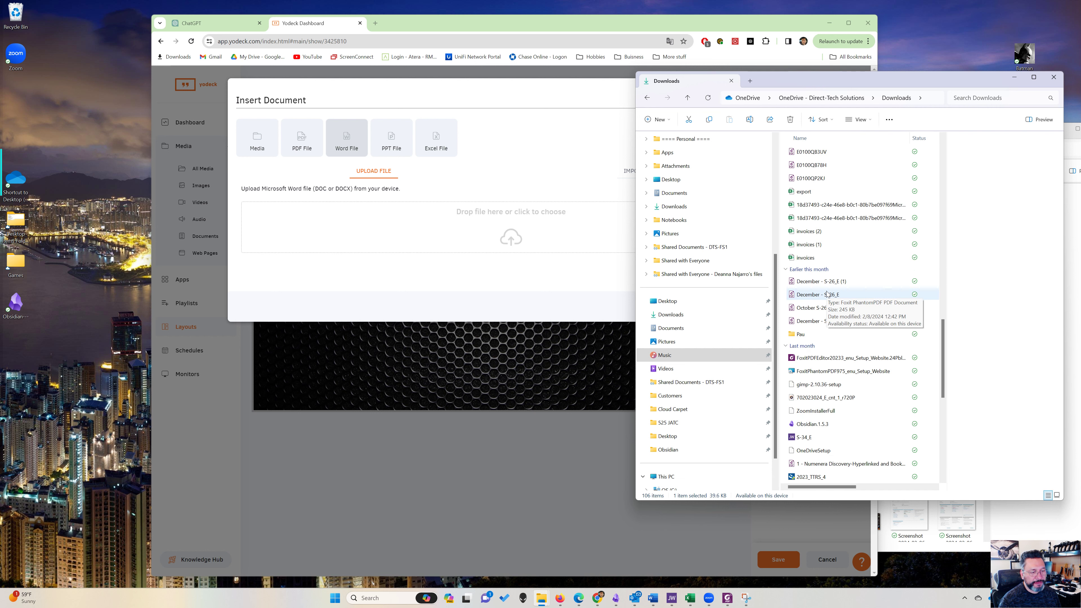
pyautogui.scroll(-6, 822, 341)
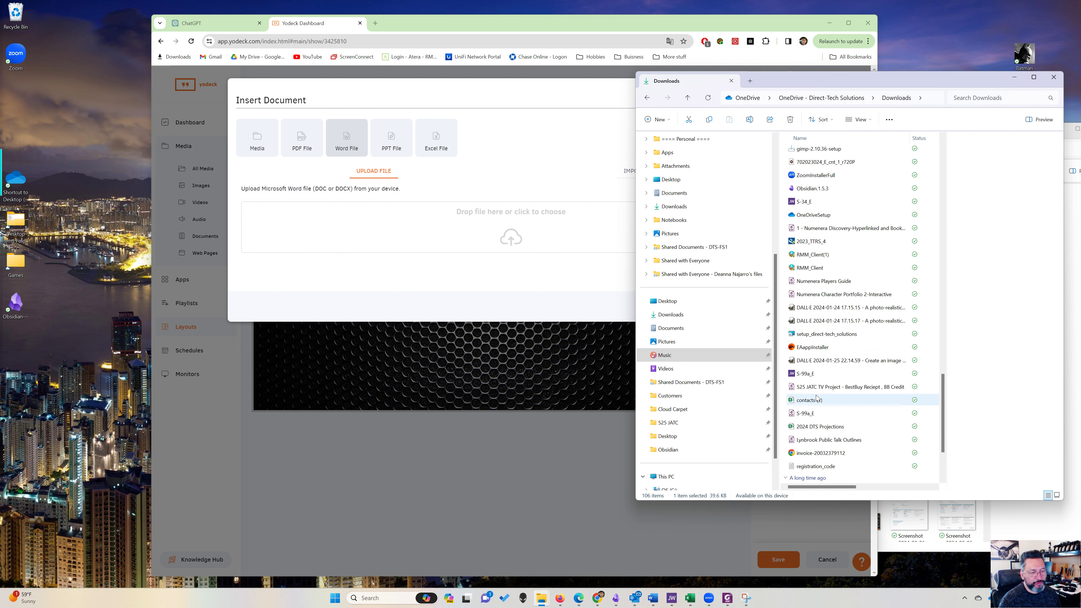
pyautogui.scroll(-3, 819, 403)
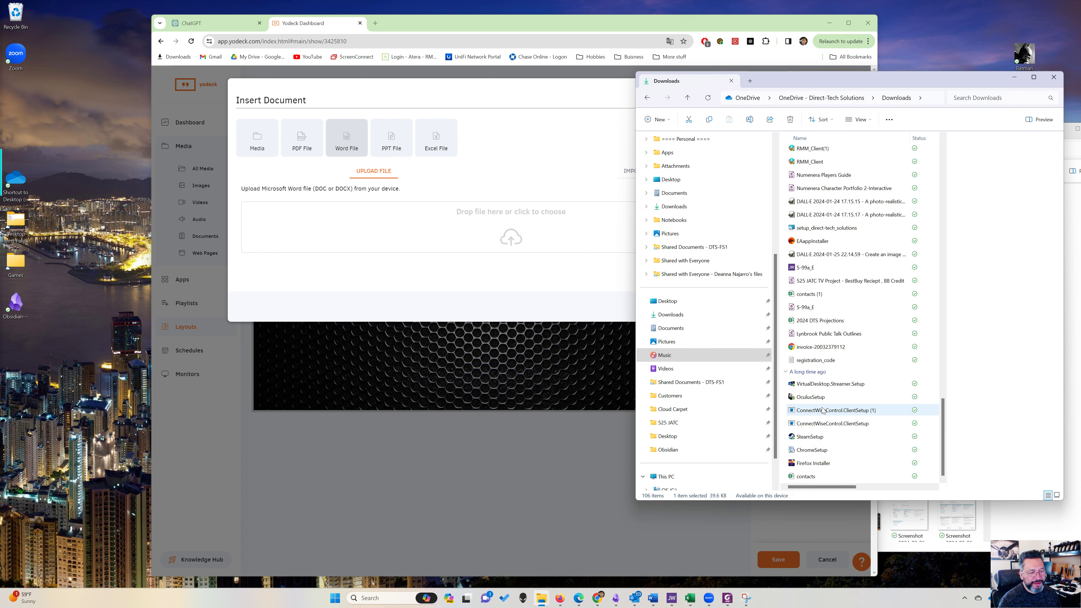
pyautogui.scroll(2, 825, 409)
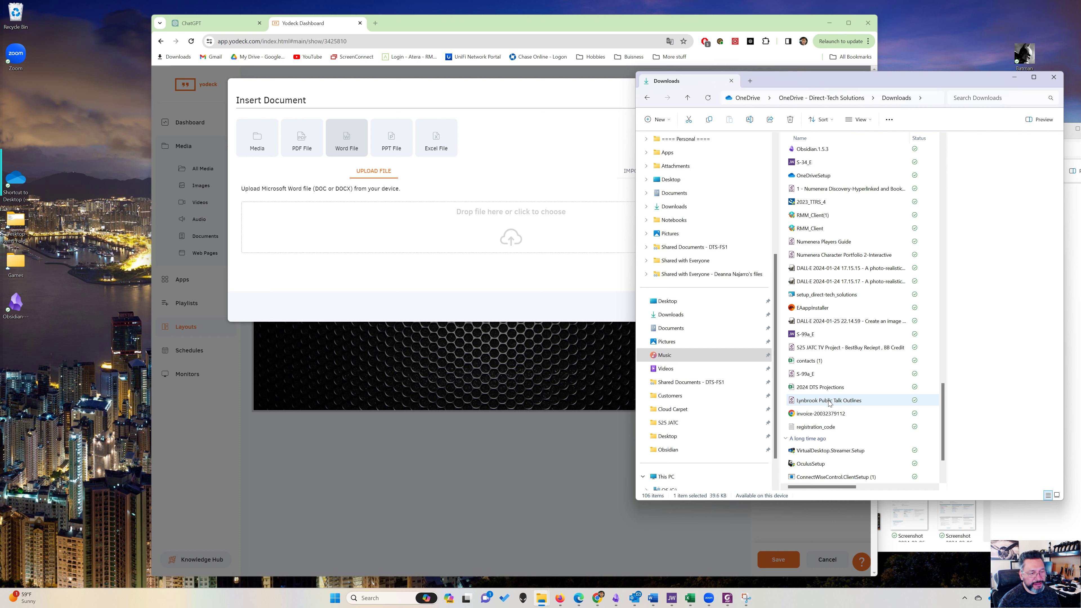
pyautogui.scroll(2, 830, 396)
pyautogui.scroll(6, 827, 383)
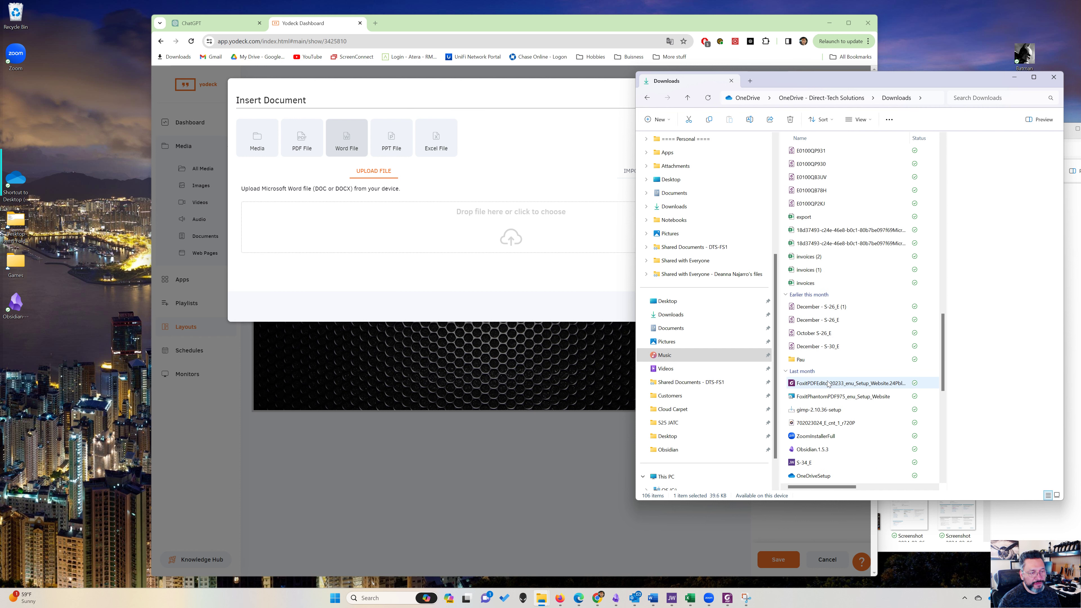
pyautogui.scroll(10, 828, 383)
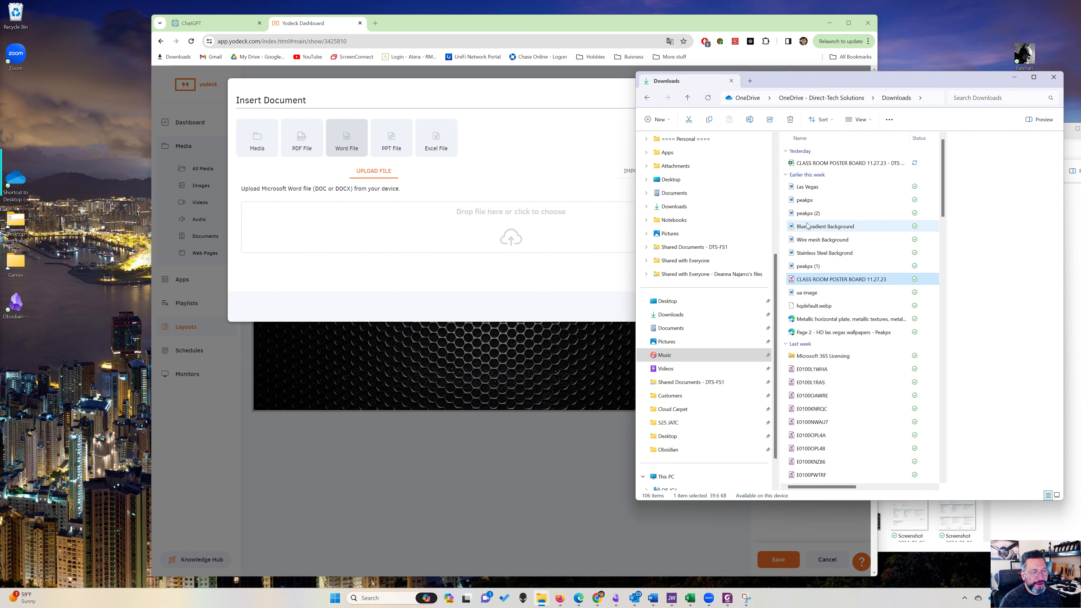
# Insert a PDF document into the layout instead, uploading E0100L1WHA.pdf from Downloads to the Root Folder.
pyautogui.click(302, 137)
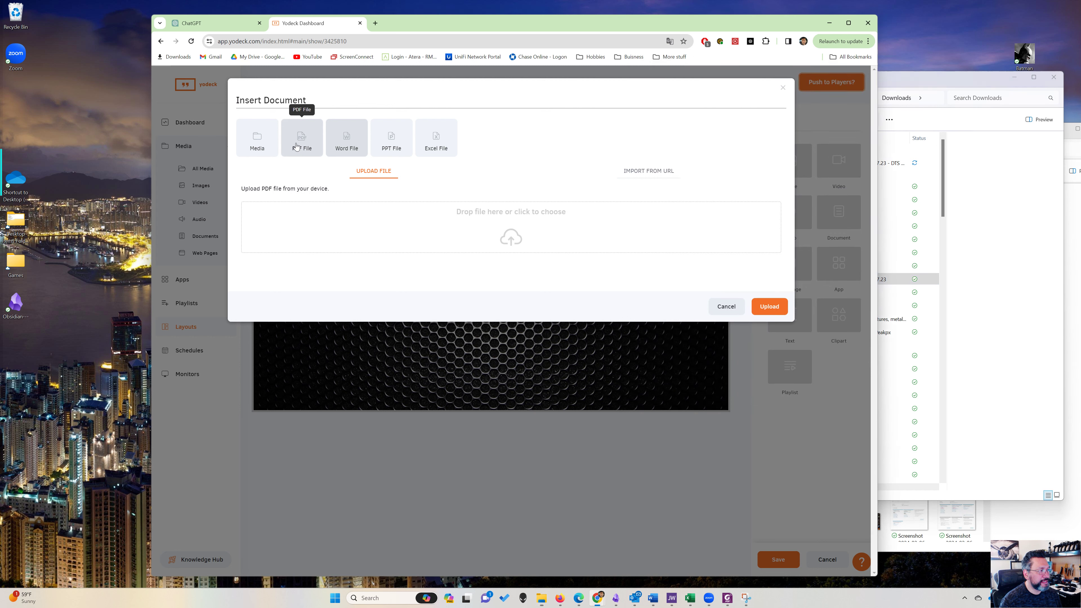
pyautogui.click(997, 379)
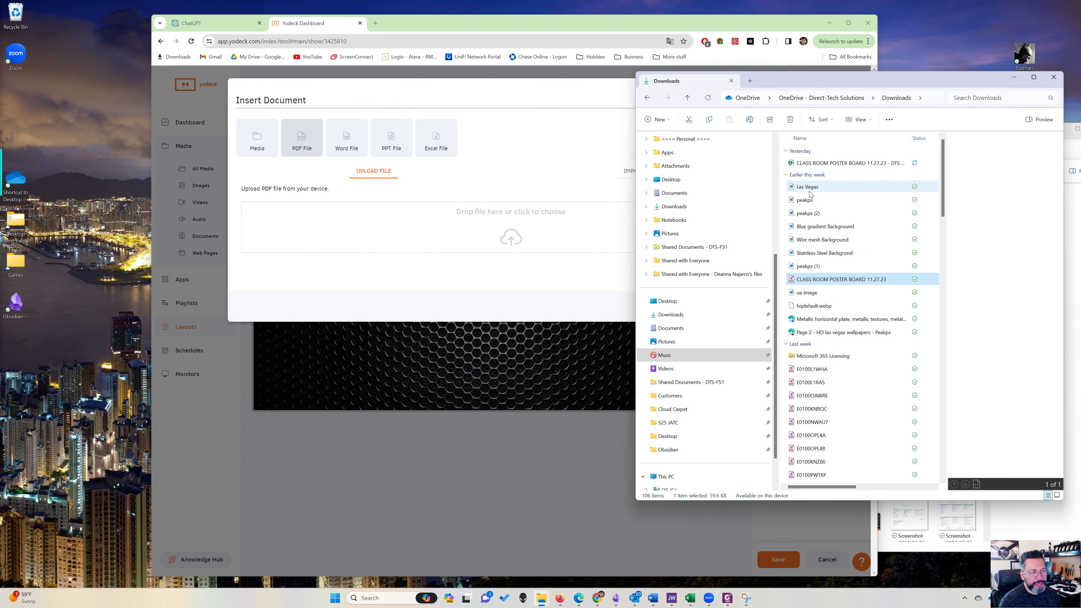
pyautogui.click(812, 369)
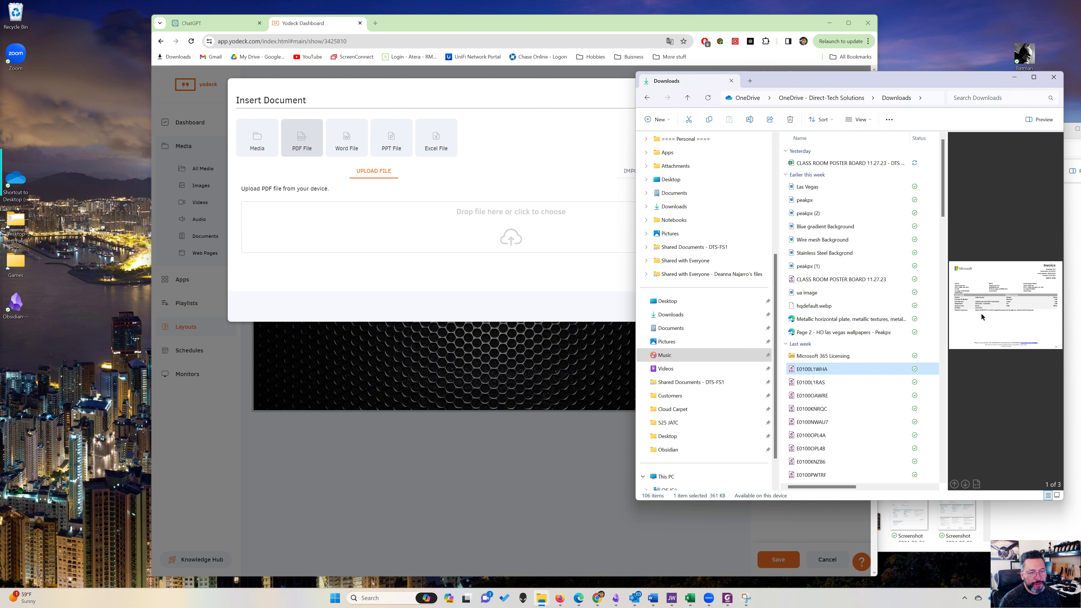
pyautogui.moveTo(811, 369); pyautogui.dragTo(437, 251)
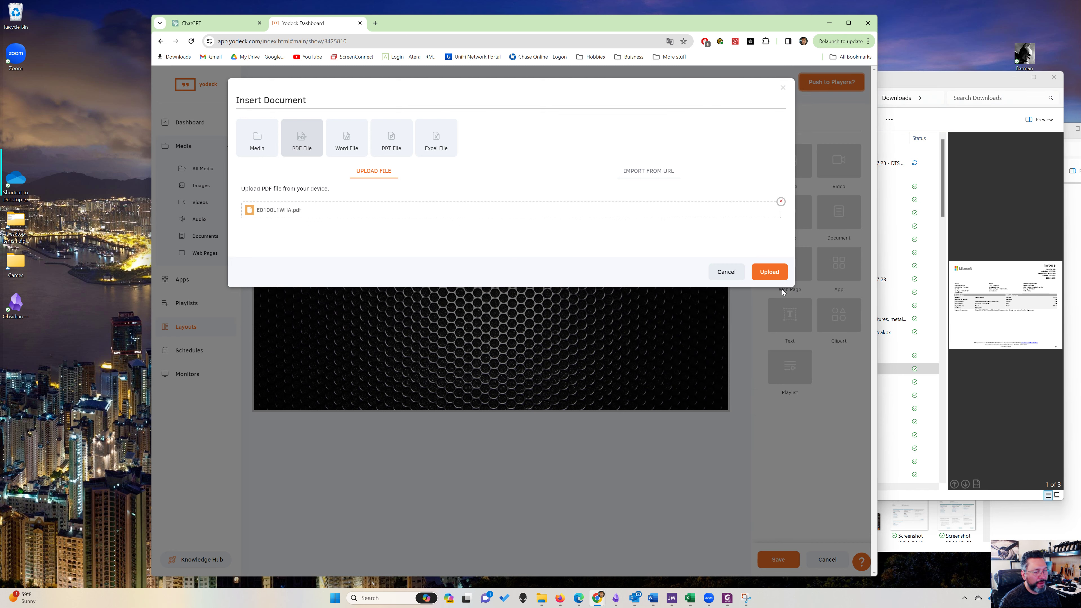
pyautogui.click(770, 271)
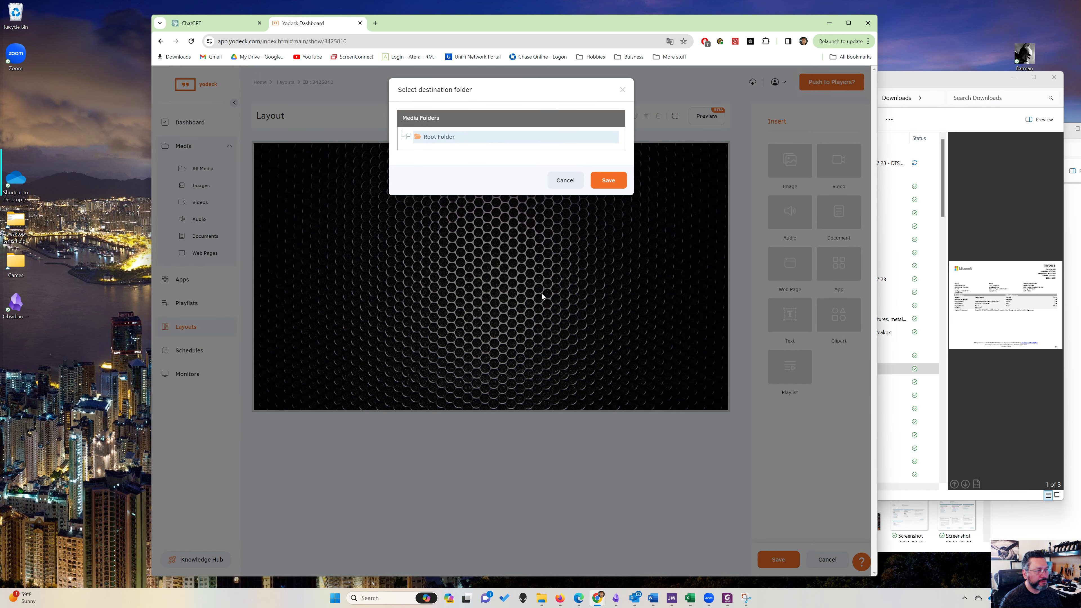
pyautogui.click(609, 178)
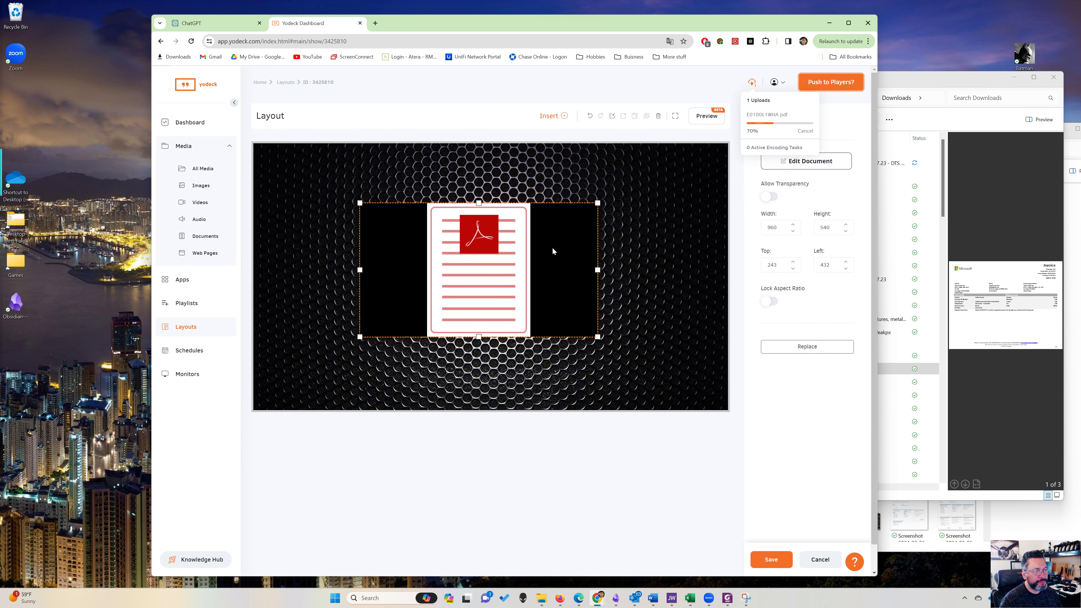